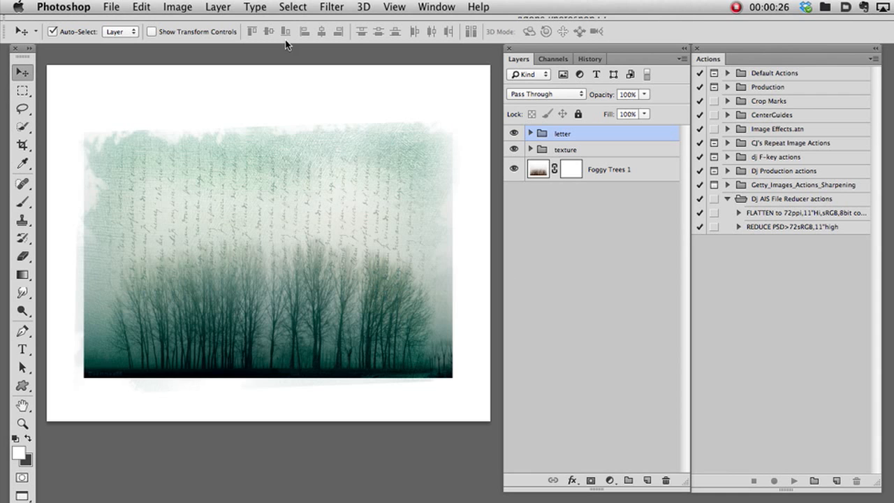
{"action": "left_click", "coordinate": [109, 7]}
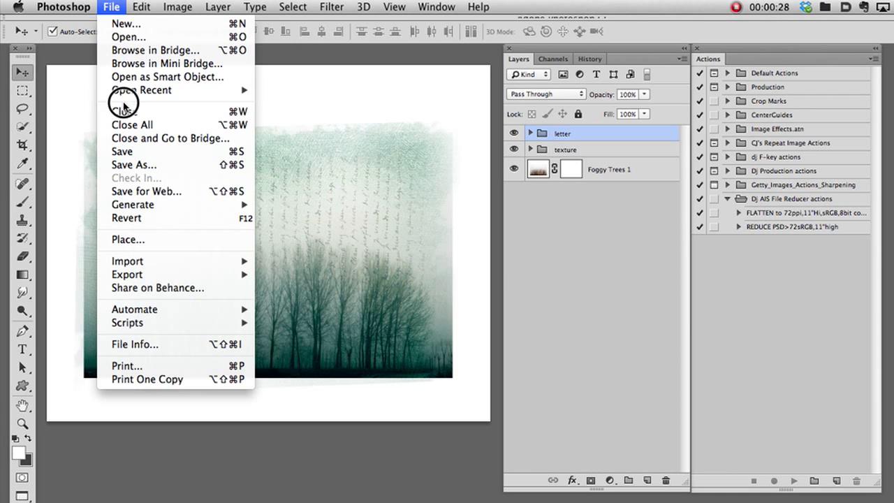
{"action": "left_click", "coordinate": [127, 166]}
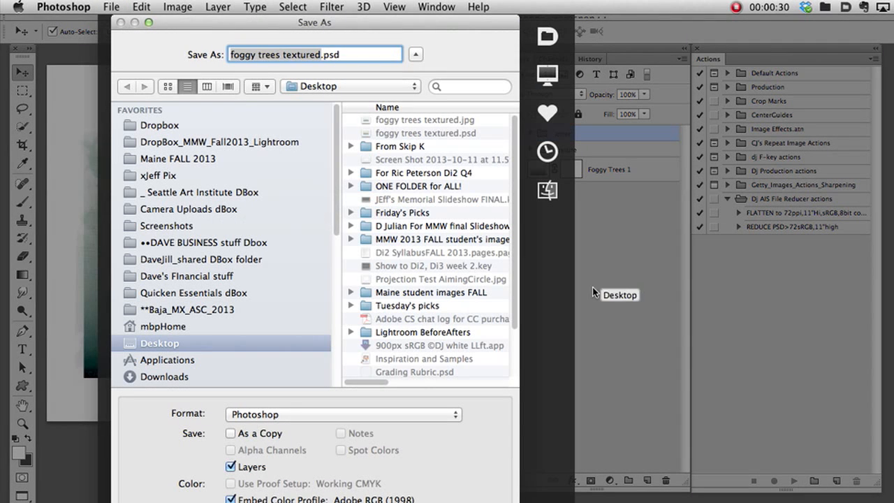
{"action": "left_click", "coordinate": [357, 415]}
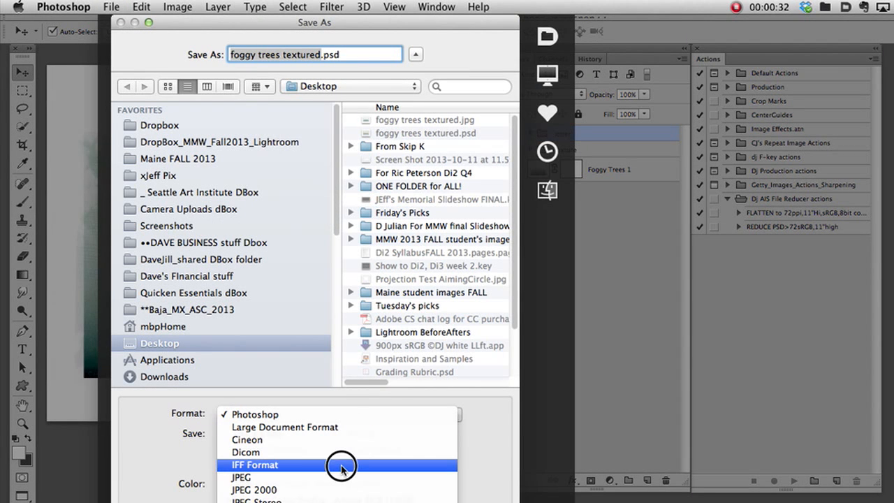
{"action": "left_click", "coordinate": [343, 399]}
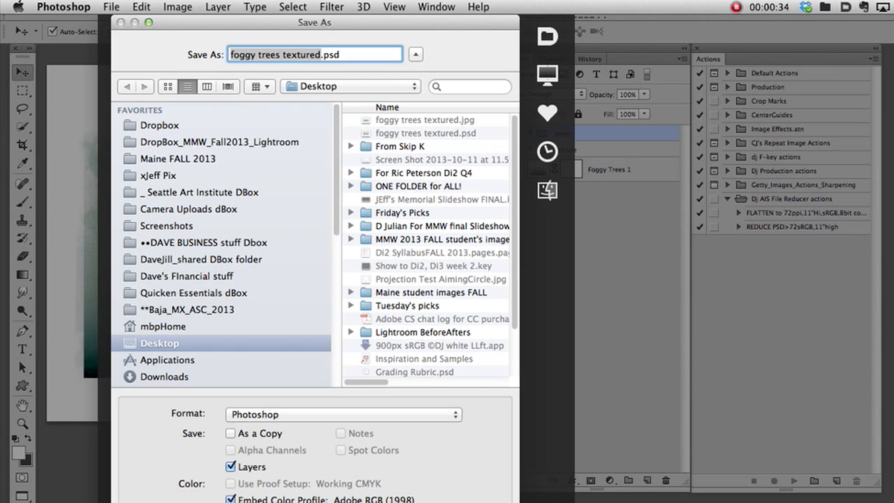
{"action": "left_click", "coordinate": [421, 502]}
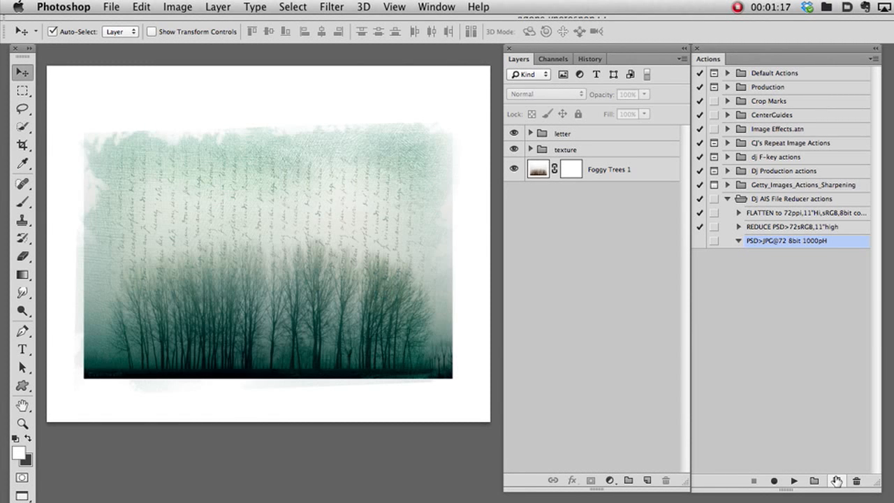
Start recording a new action named PSD>JPG@72 8bit sRGB@1000px in the Dj AIS File Reducer actions set, with no function key.
{"action": "left_click", "coordinate": [797, 201]}
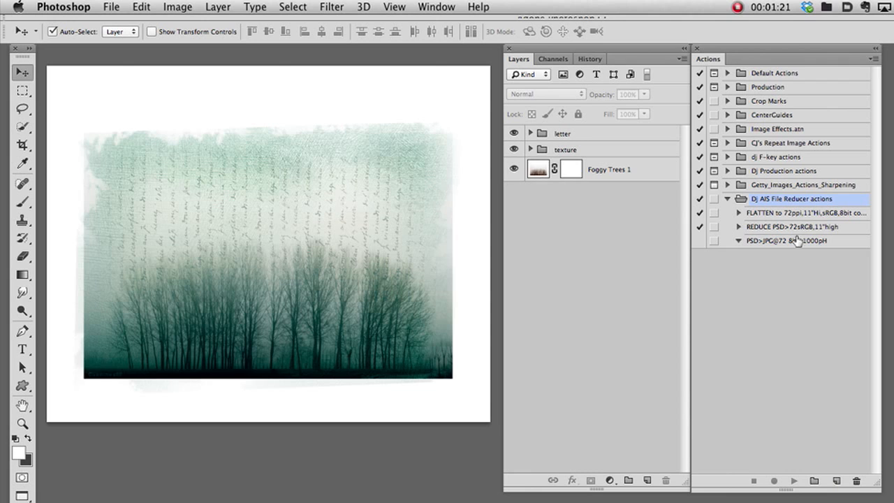
{"action": "left_click", "coordinate": [834, 481]}
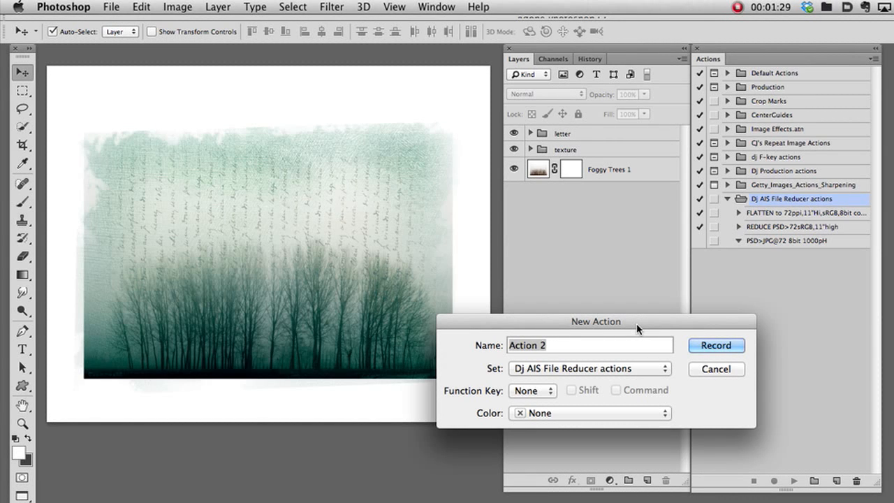
{"action": "type", "text": "PSD>"}
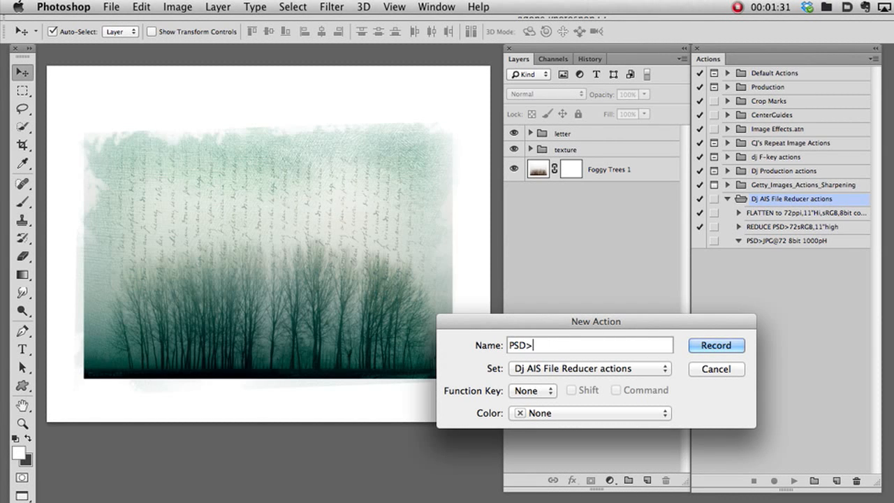
{"action": "type", "text": "JPG@72 8bit"}
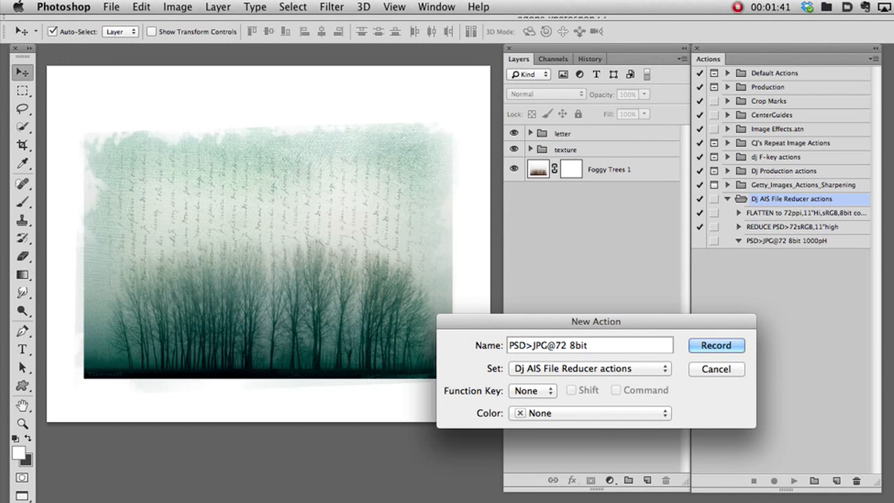
{"action": "type", "text": " sRGB@1000px"}
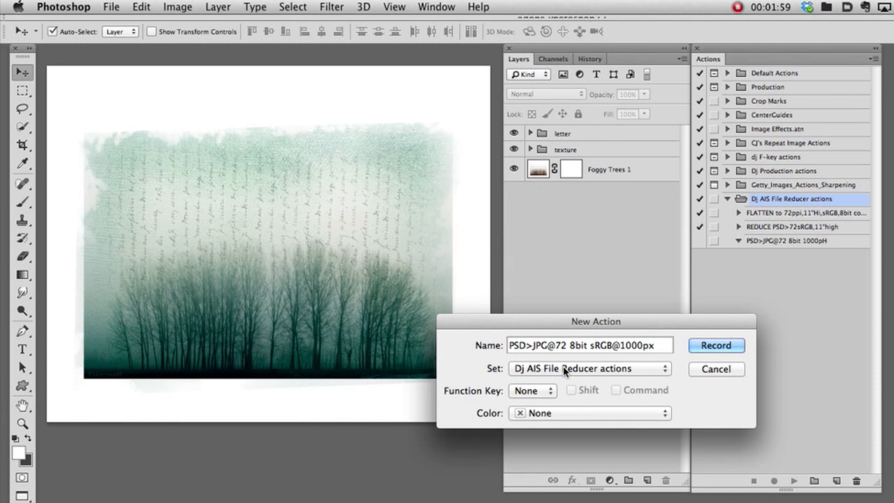
{"action": "left_click", "coordinate": [532, 393]}
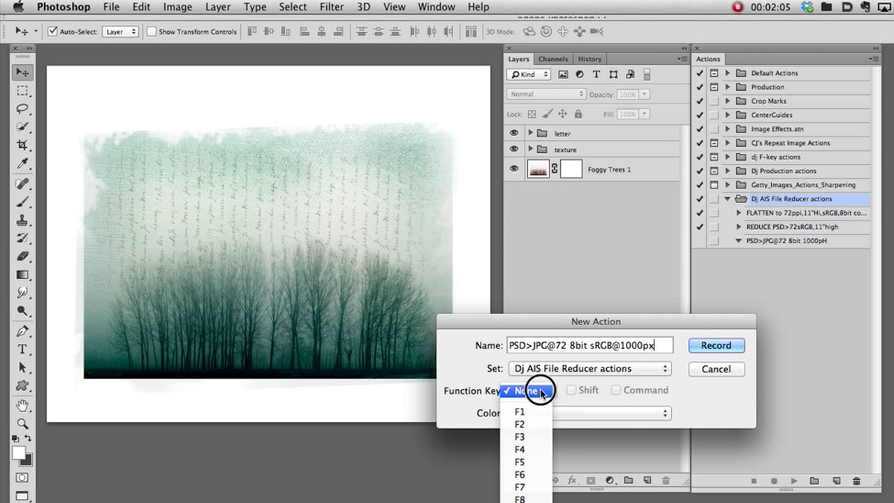
{"action": "left_click", "coordinate": [542, 393]}
{"action": "left_click", "coordinate": [709, 350]}
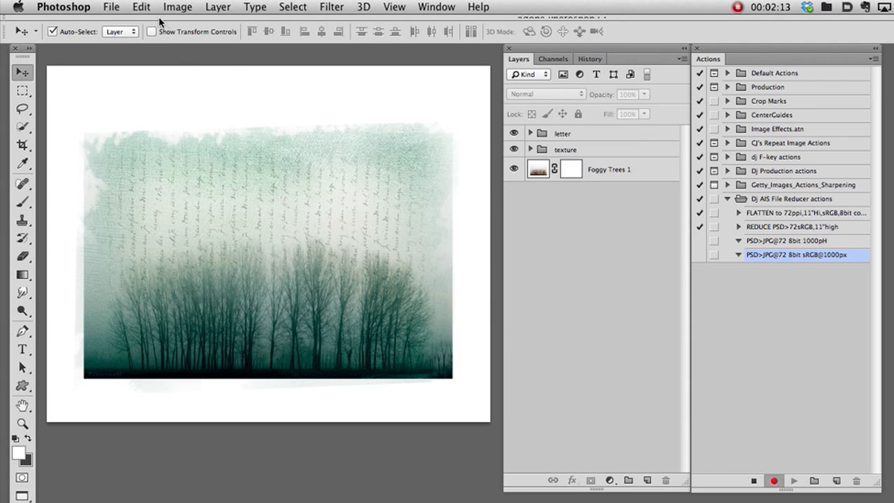
Flatten the layered image and convert it to 8 Bits/Channel.
{"action": "left_click", "coordinate": [228, 8]}
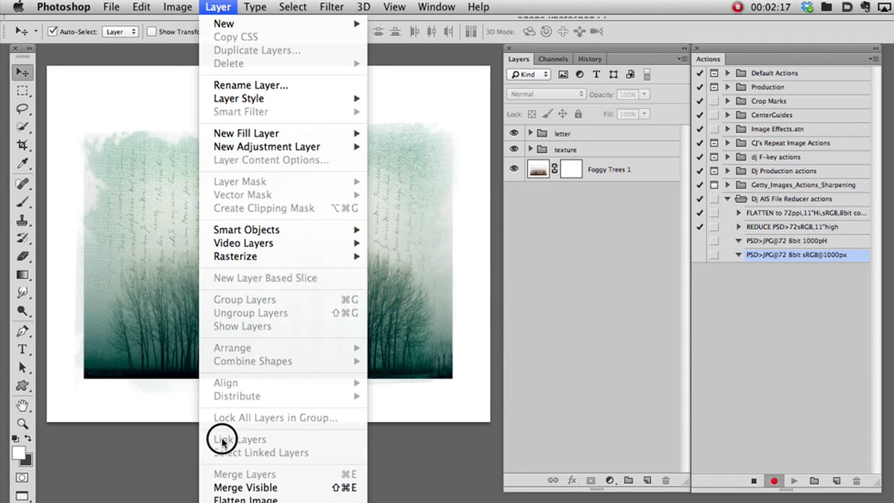
{"action": "left_click", "coordinate": [225, 498]}
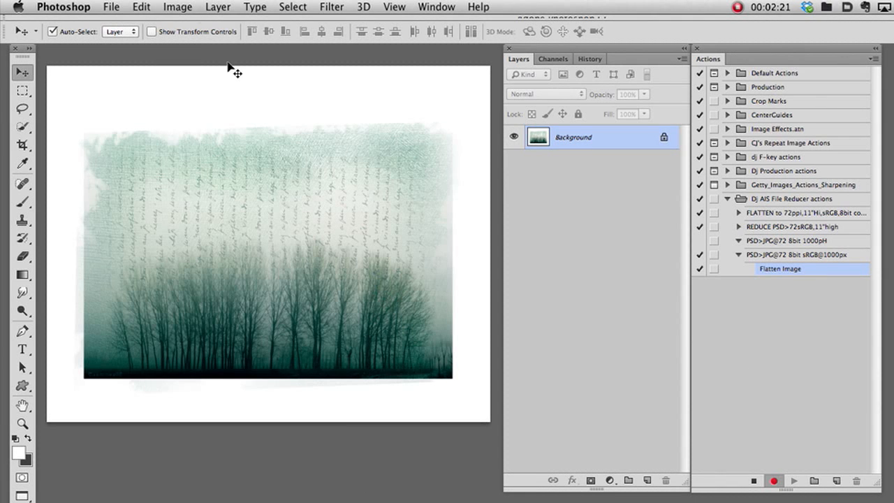
{"action": "left_click", "coordinate": [187, 10]}
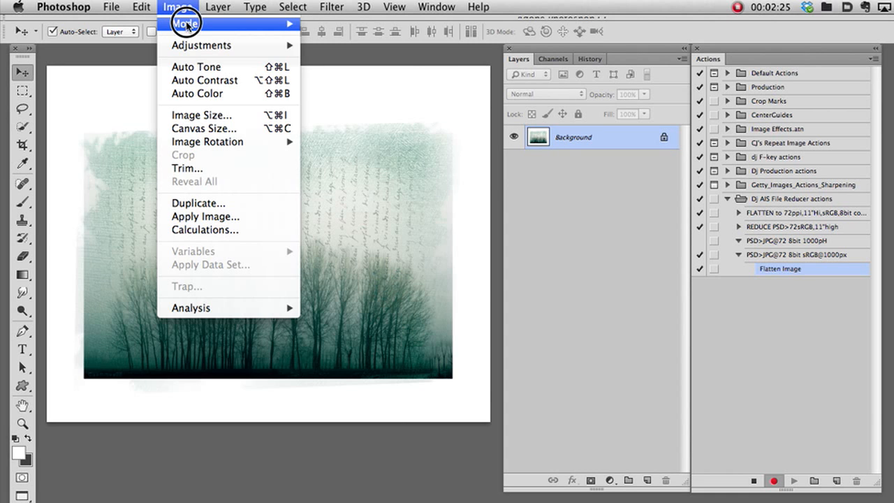
{"action": "mouse_move", "coordinate": [202, 24]}
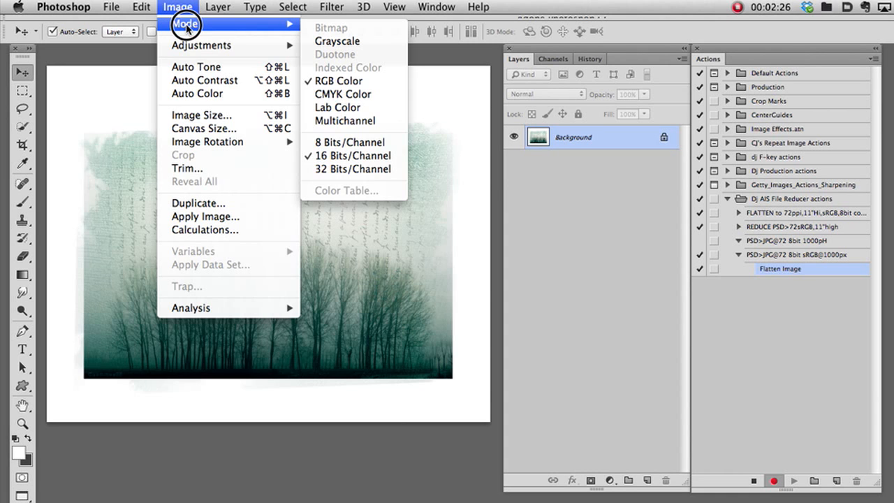
{"action": "left_click", "coordinate": [367, 143]}
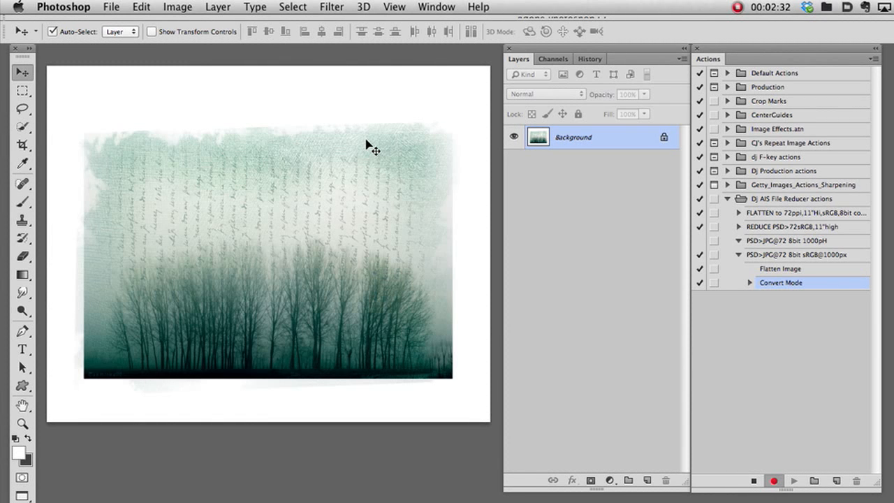
Convert the flattened image to the sRGB IEC61966-2.1 profile, using the Adobe (ACE) engine and Relative Colorimetric intent.
{"action": "left_click", "coordinate": [174, 8]}
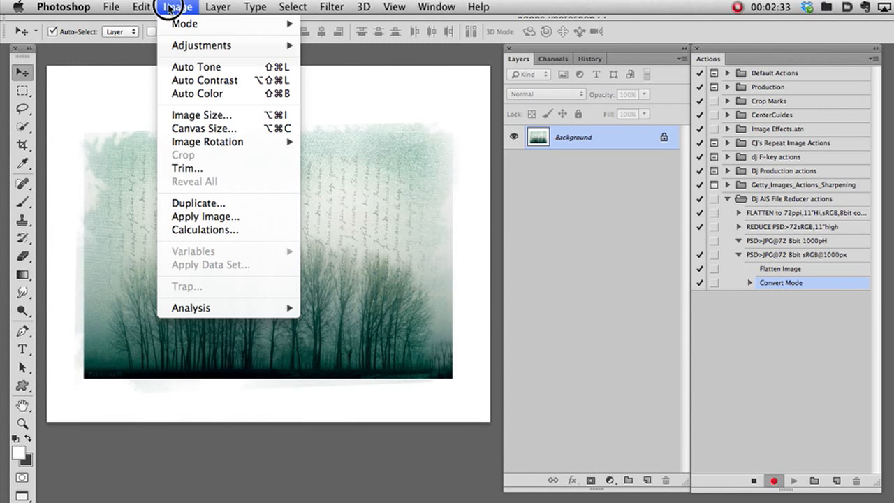
{"action": "mouse_move", "coordinate": [141, 7]}
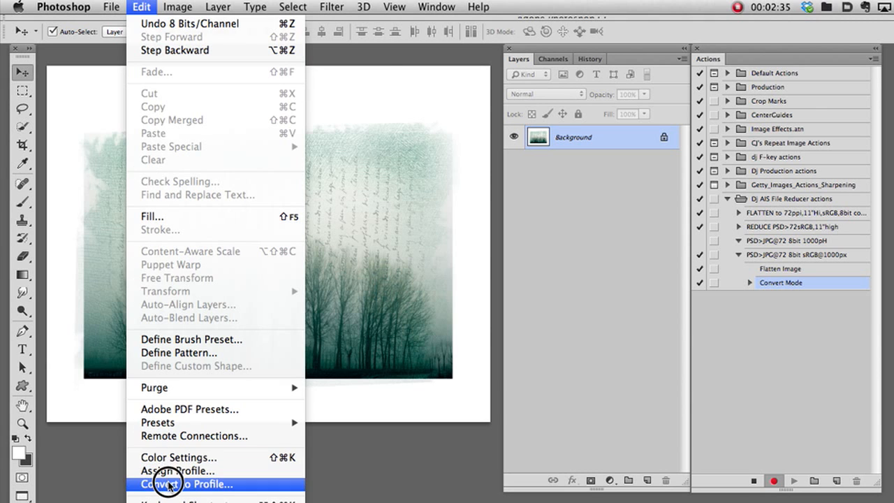
{"action": "left_click", "coordinate": [169, 484]}
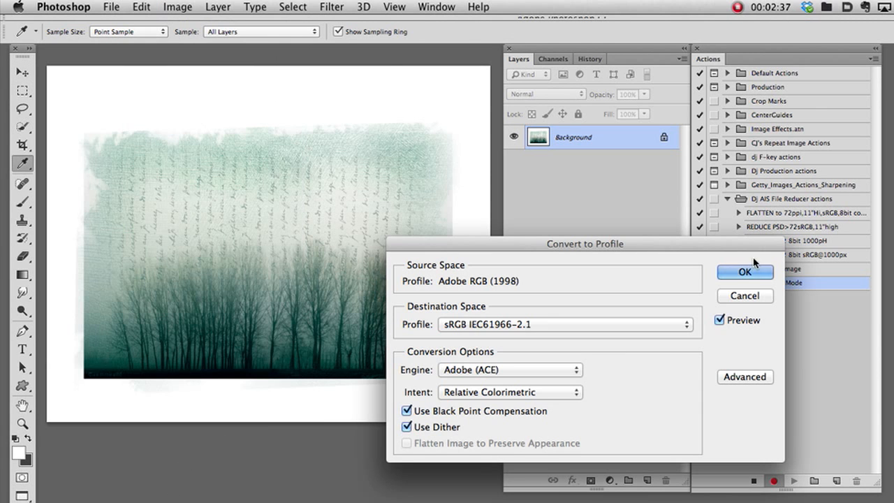
{"action": "left_click", "coordinate": [744, 272]}
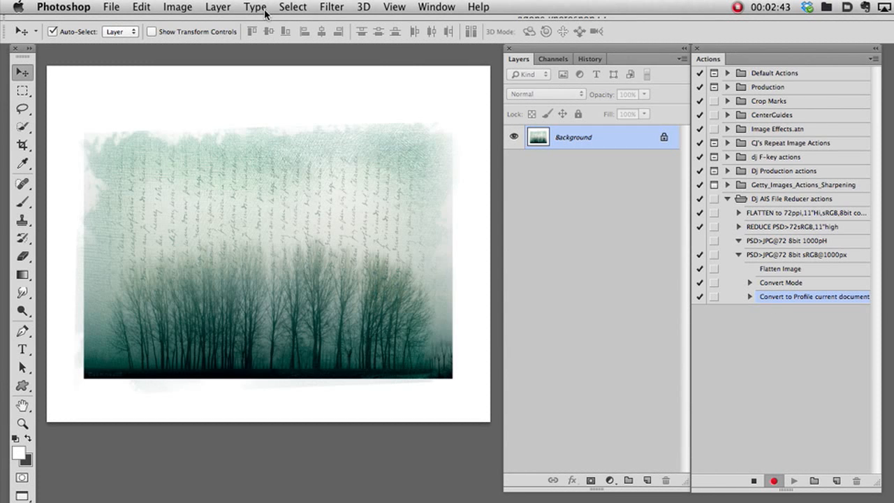
In the Image Size settings, choose Automatic resampling and set the resolution to 72 pixels/inch.
{"action": "left_click", "coordinate": [177, 7]}
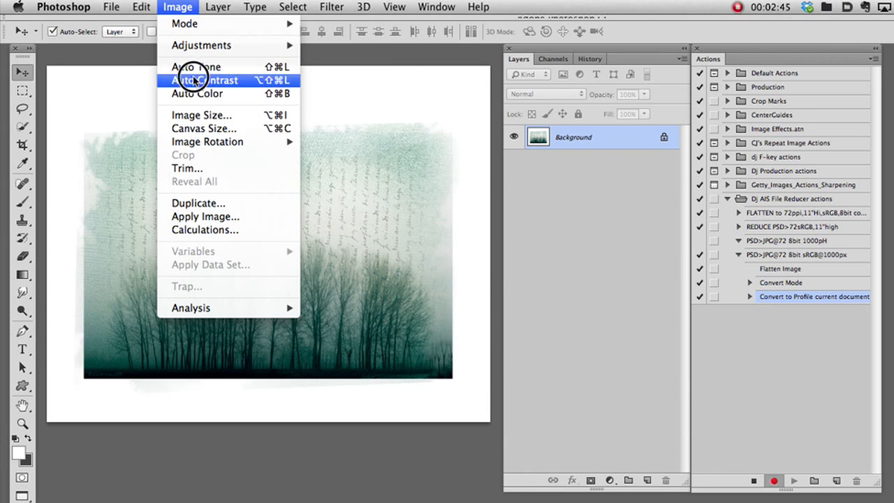
{"action": "left_click", "coordinate": [197, 115]}
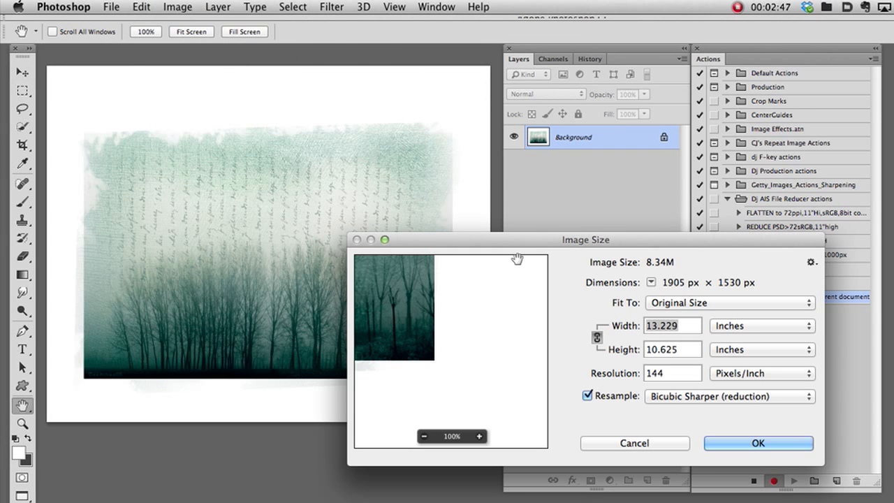
{"action": "double_click", "coordinate": [650, 371]}
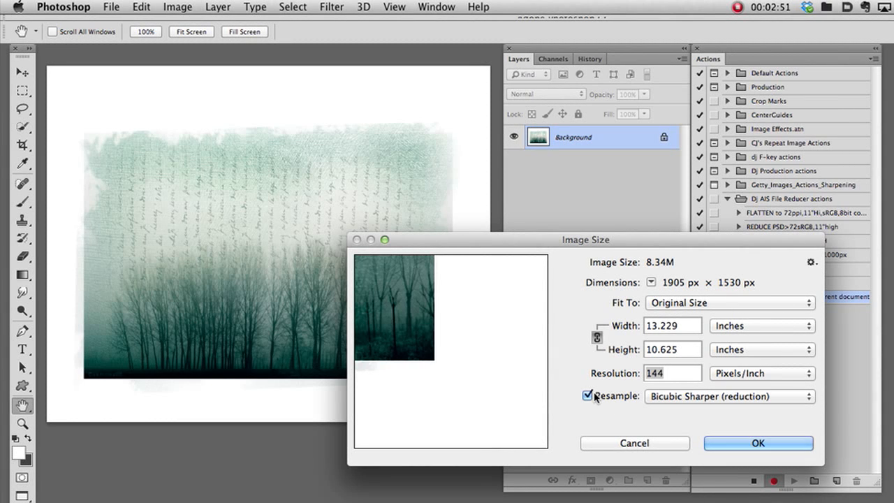
{"action": "left_click", "coordinate": [687, 398]}
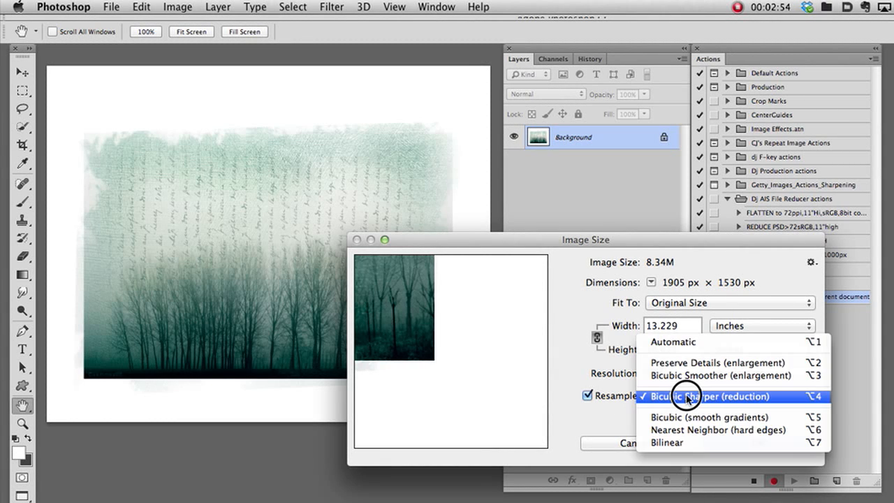
{"action": "left_click", "coordinate": [686, 341]}
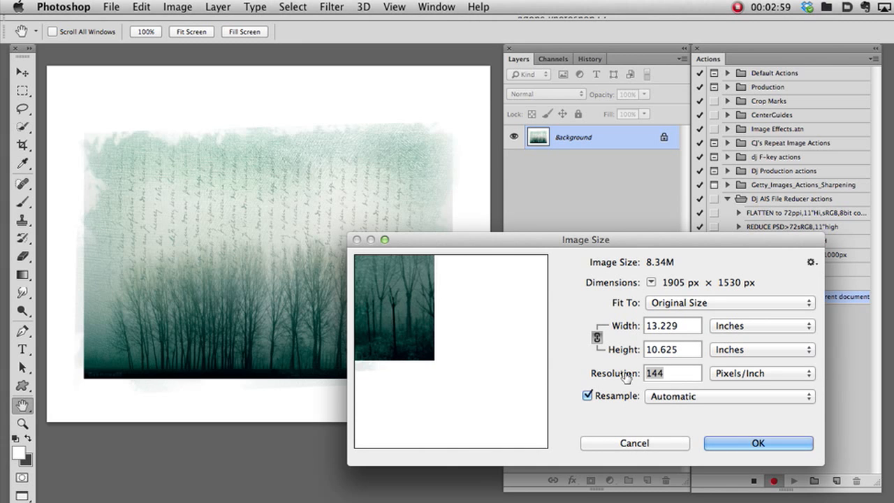
{"action": "type", "text": "72"}
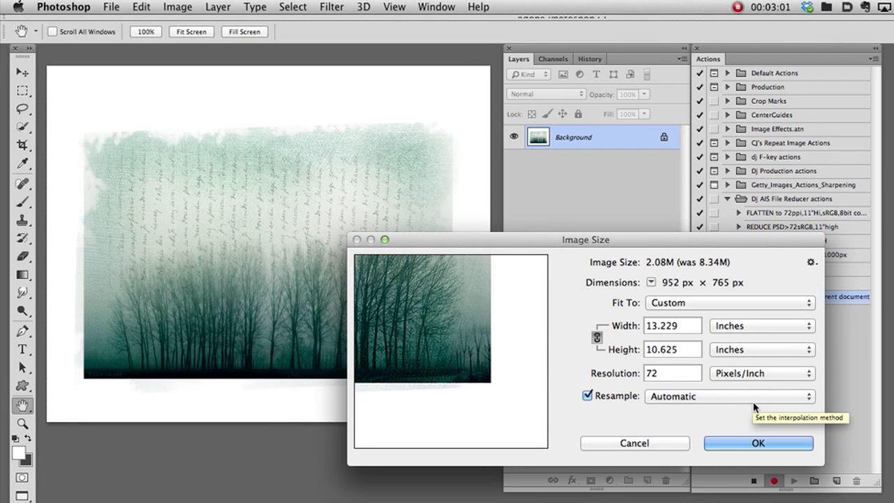
Switch the image dimensions to pixels, set the height to 1000 pixels, and apply the resize.
{"action": "left_click", "coordinate": [723, 351]}
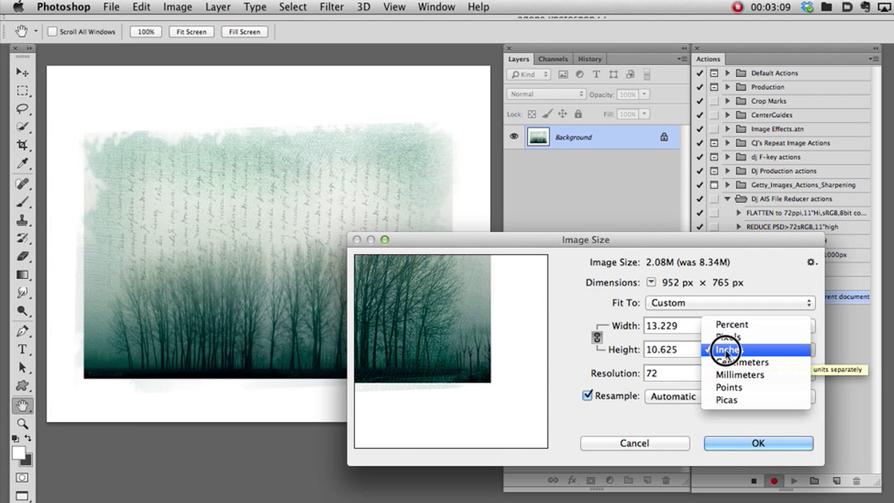
{"action": "left_click", "coordinate": [727, 338]}
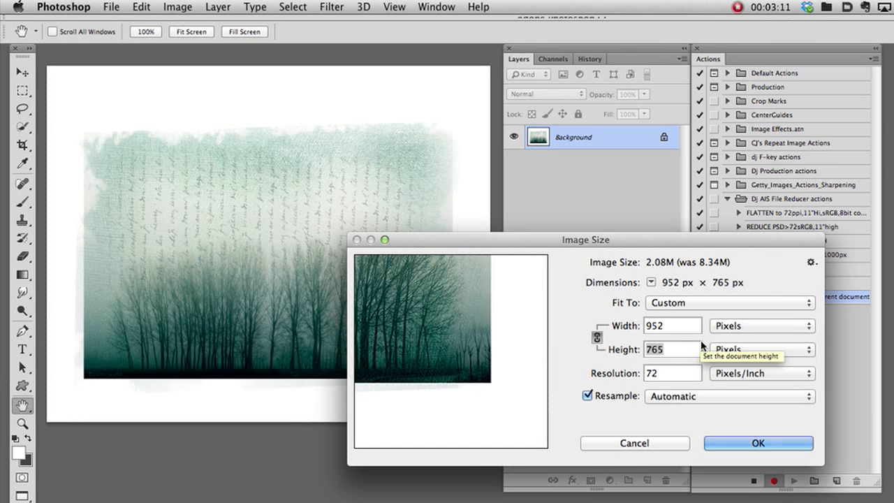
{"action": "type", "text": "1000"}
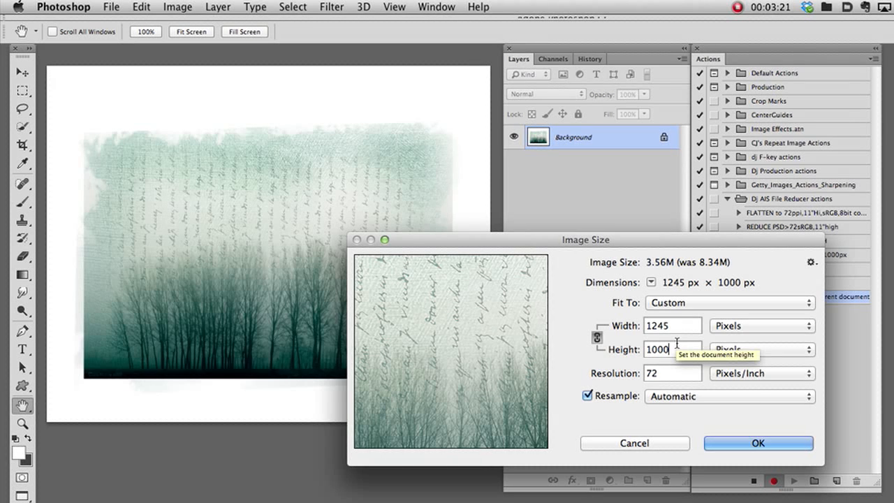
{"action": "left_click", "coordinate": [720, 440]}
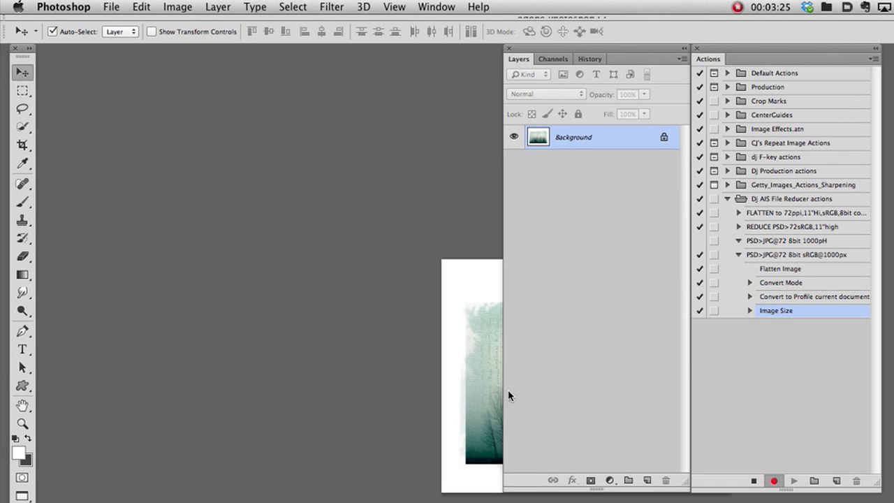
{"action": "left_click_drag", "start_coordinate": [494, 390], "coordinate": [149, 237]}
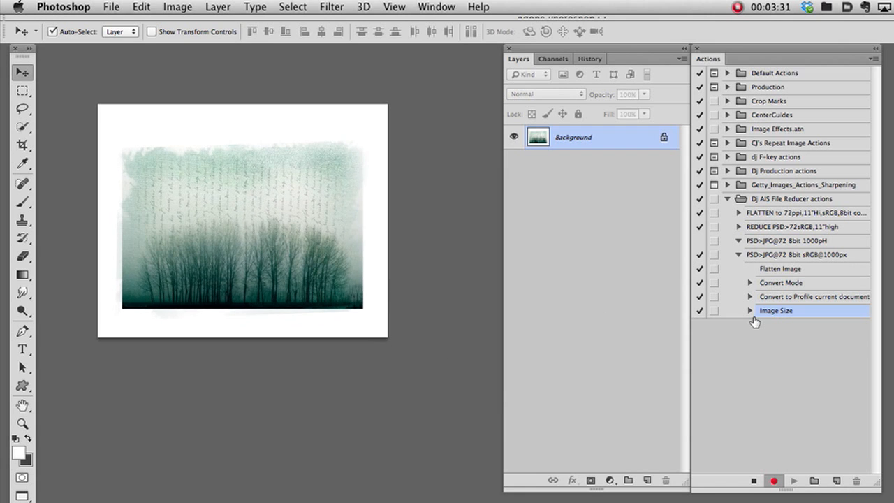
Save the resized image to the Desktop in JPEG format as foggy trees textured.jpg, with quality 11 (Maximum) and the Baseline ("Standard") option.
{"action": "left_click", "coordinate": [111, 7]}
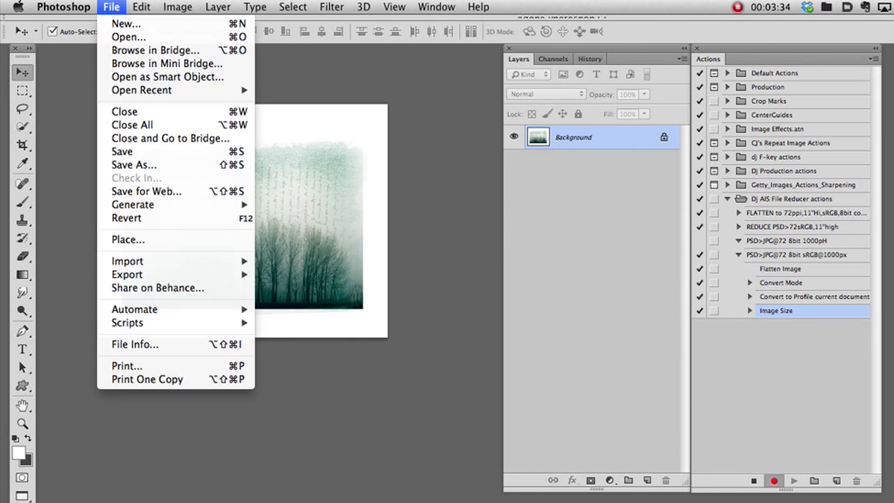
{"action": "left_click", "coordinate": [122, 164]}
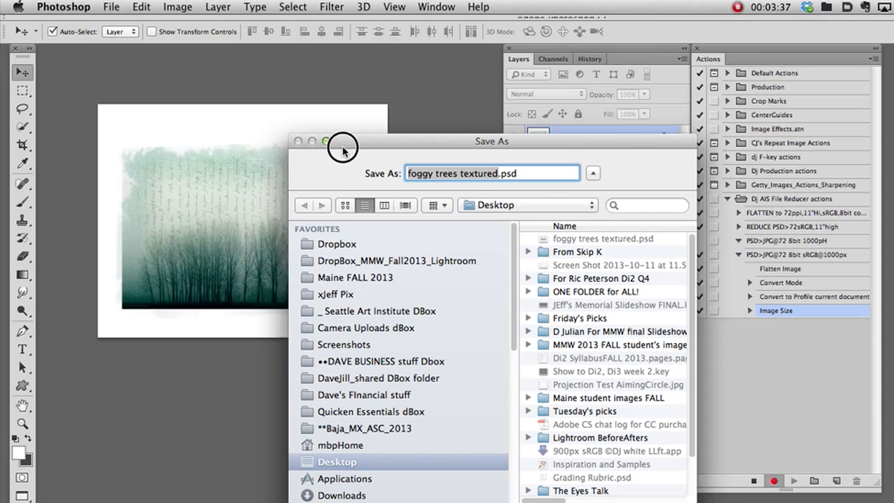
{"action": "left_click_drag", "start_coordinate": [343, 146], "coordinate": [197, 77]}
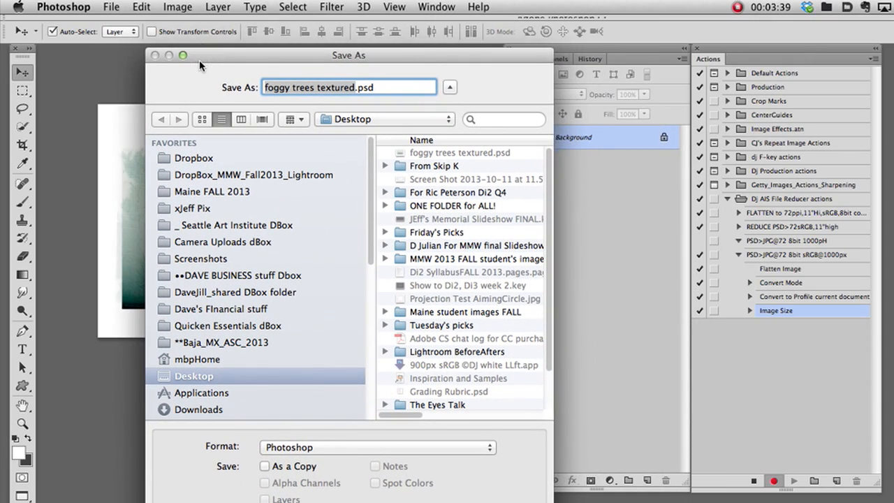
{"action": "left_click_drag", "start_coordinate": [301, 448], "coordinate": [301, 498]}
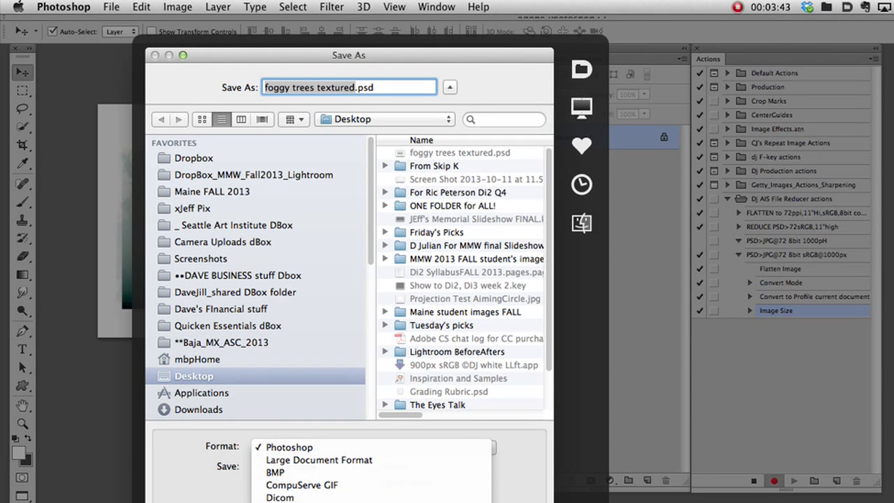
{"action": "left_click", "coordinate": [300, 502]}
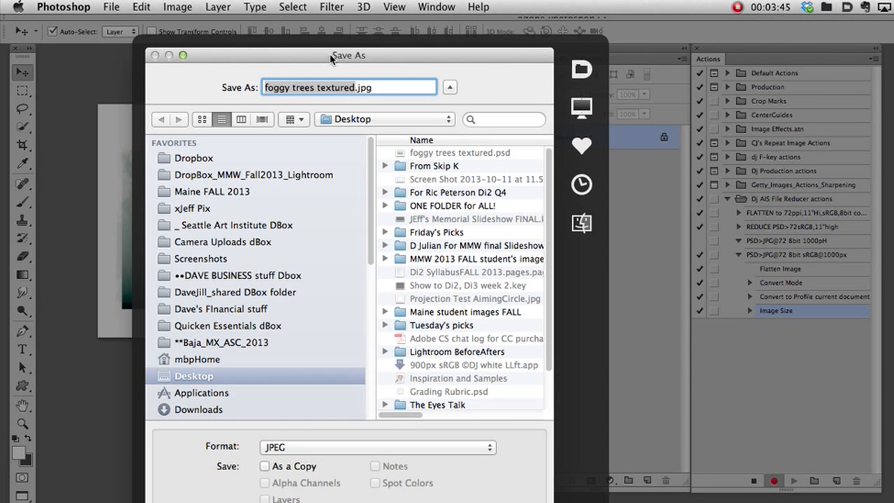
{"action": "left_click_drag", "start_coordinate": [332, 54], "coordinate": [299, 21]}
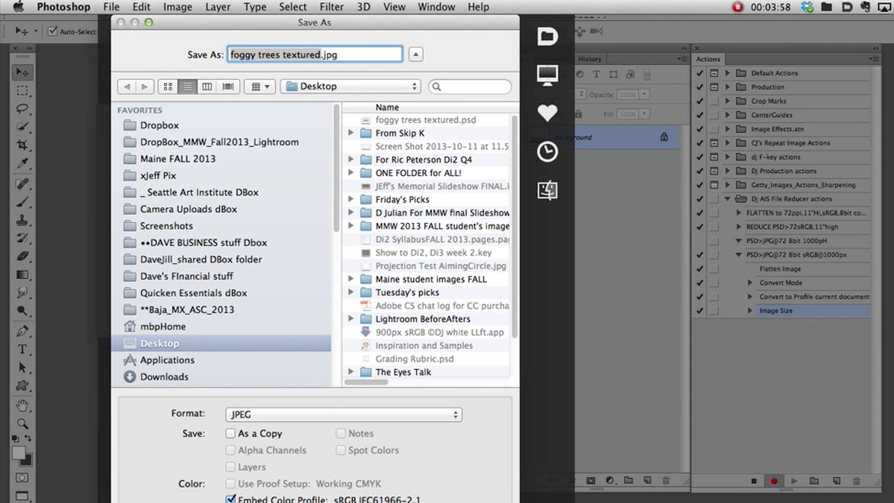
{"action": "key", "text": "Return"}
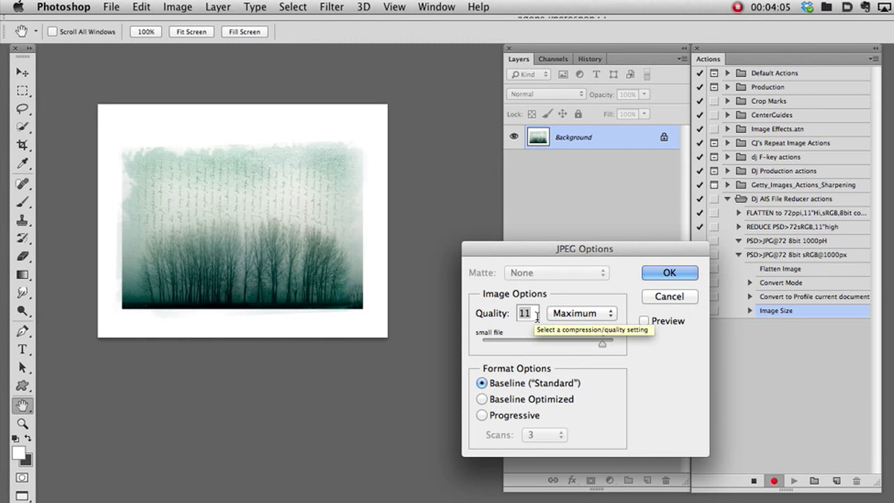
{"action": "left_click", "coordinate": [670, 273]}
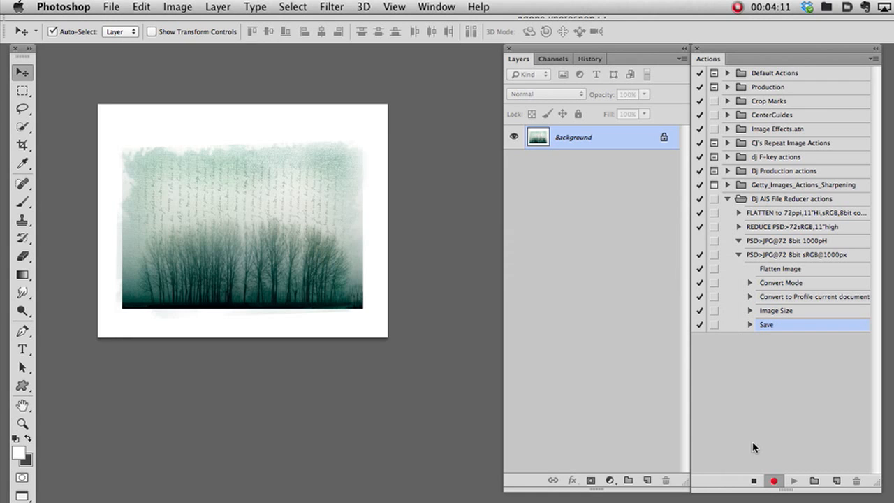
Stop recording the action and return the image to the Color Change history state, just before flattening, with its layers shown.
{"action": "left_click", "coordinate": [754, 479]}
{"action": "left_click", "coordinate": [590, 59]}
{"action": "left_click_drag", "start_coordinate": [688, 119], "coordinate": [680, 60]}
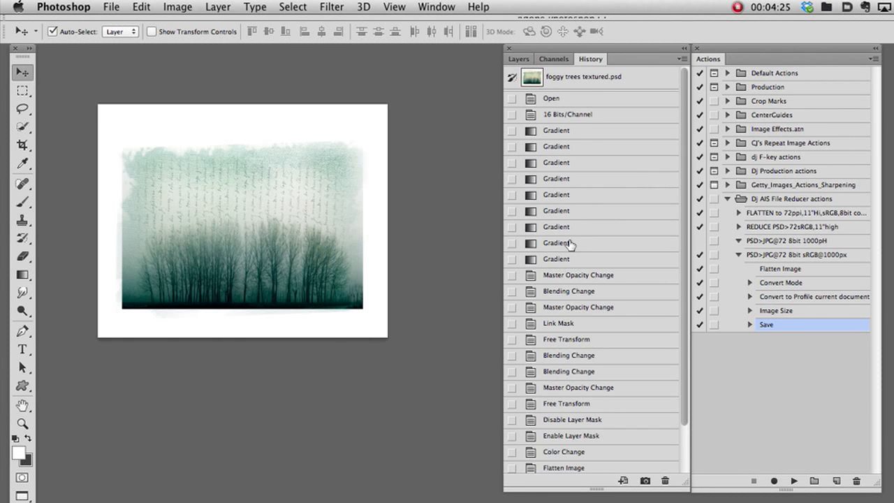
{"action": "scroll", "coordinate": [570, 292], "scroll_direction": "down", "scroll_amount": 3}
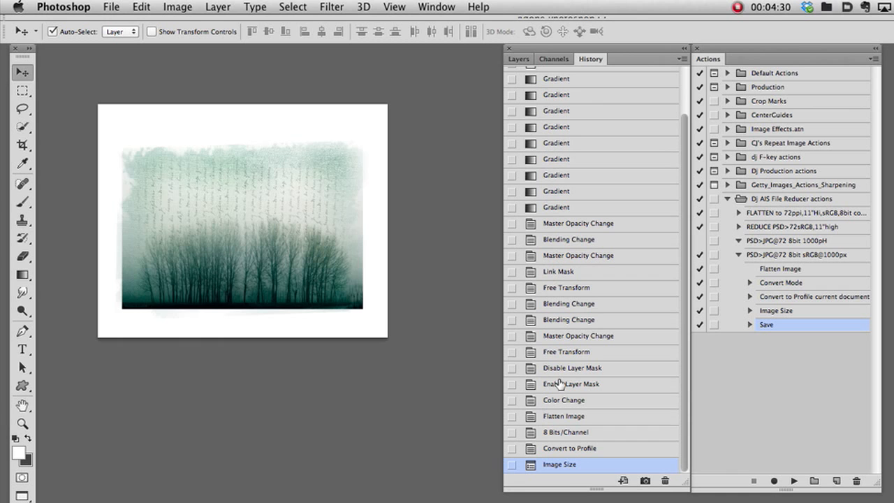
{"action": "left_click", "coordinate": [558, 401]}
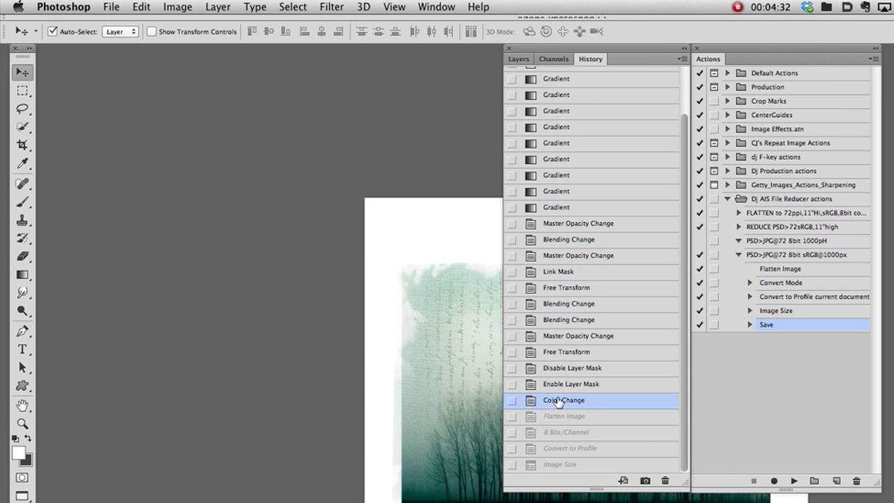
{"action": "left_click_drag", "start_coordinate": [477, 405], "coordinate": [164, 276]}
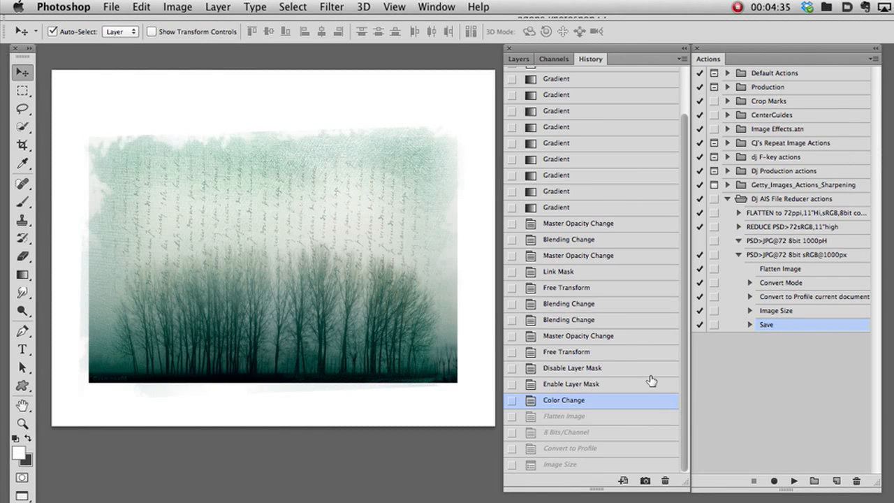
{"action": "left_click", "coordinate": [518, 59]}
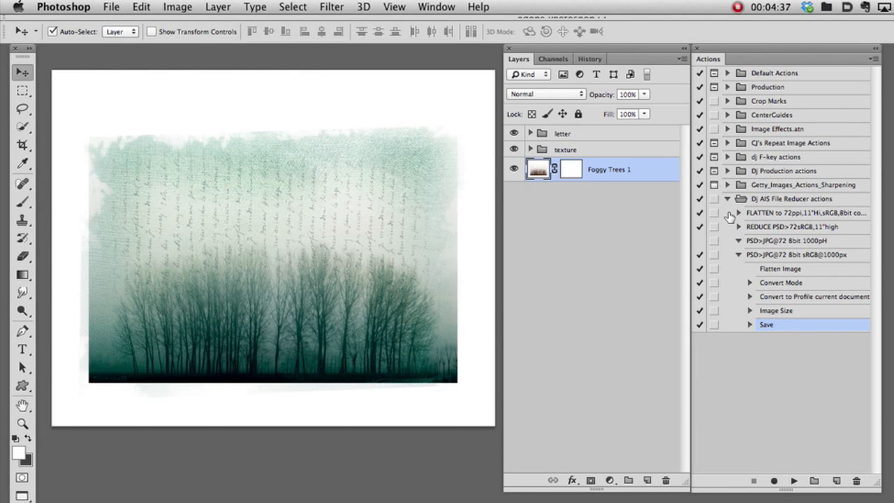
Play the PSD>JPG@72 8bit sRGB@1000px action on the layered image, and expand the action's list of recorded steps.
{"action": "left_click", "coordinate": [775, 257]}
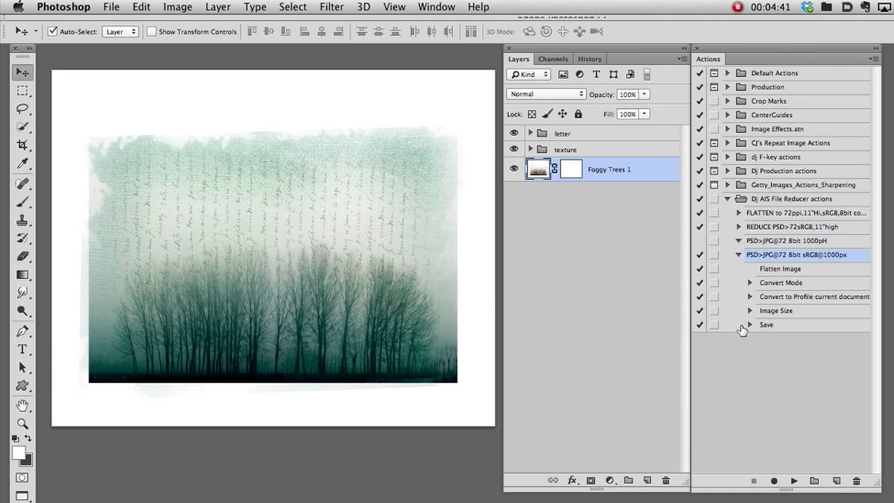
{"action": "left_click", "coordinate": [738, 255]}
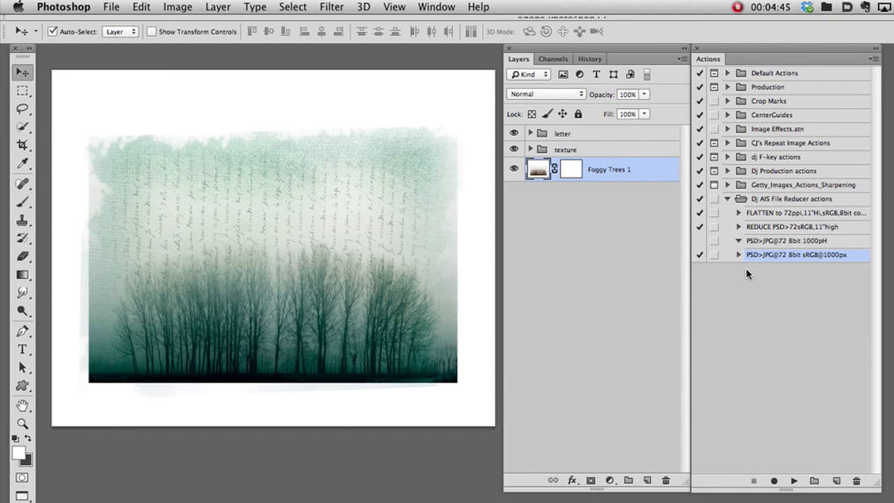
{"action": "left_click", "coordinate": [793, 481]}
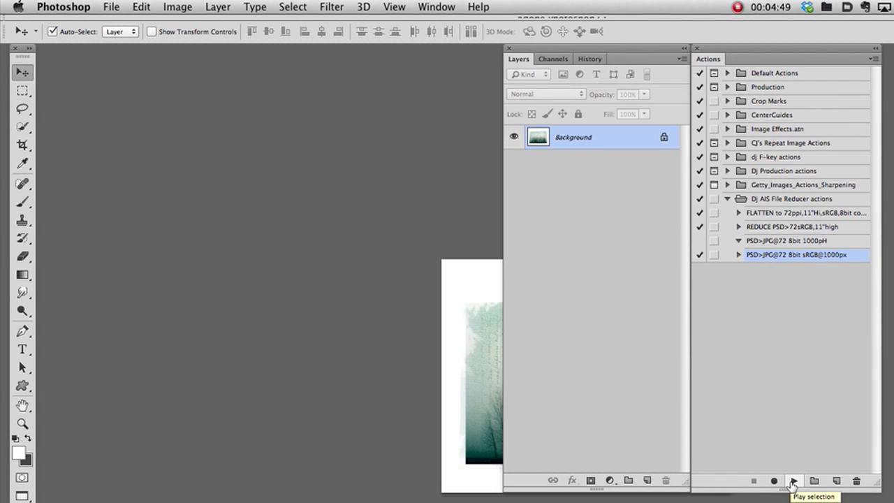
{"action": "left_click_drag", "start_coordinate": [483, 339], "coordinate": [188, 287]}
{"action": "left_click", "coordinate": [737, 255]}
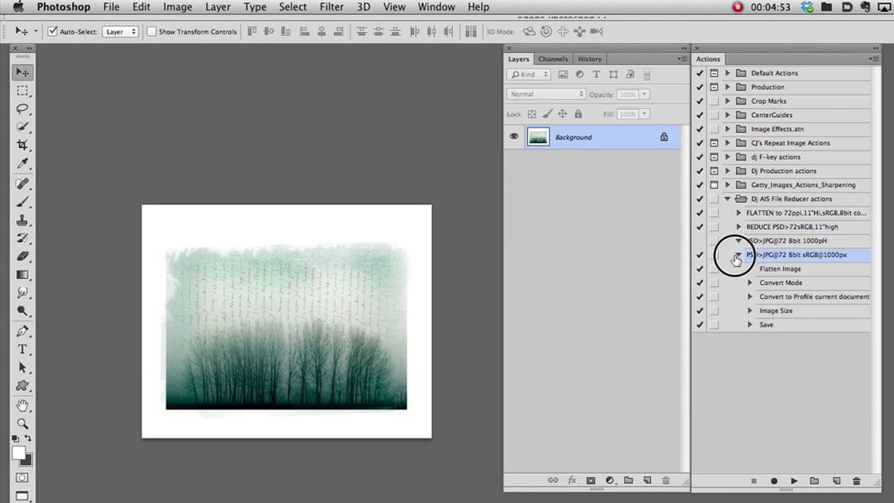